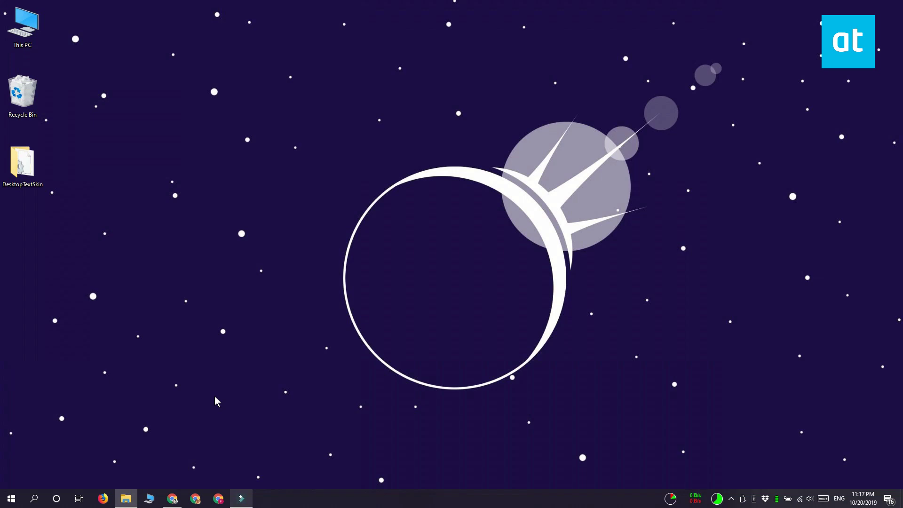
Step: Check the DesktopTextSkin folder's contents, then start a new .rmskin package from Manage Rainmeter
double_click(22, 164)
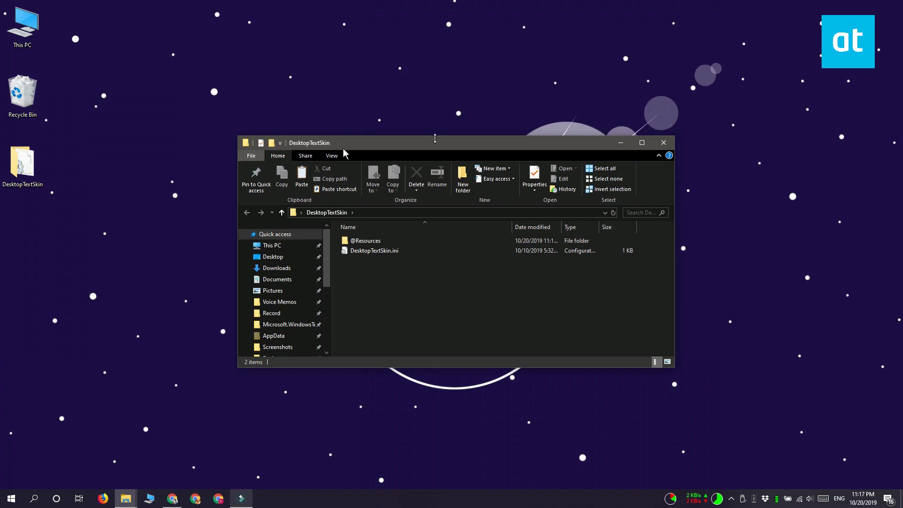
left_click(664, 143)
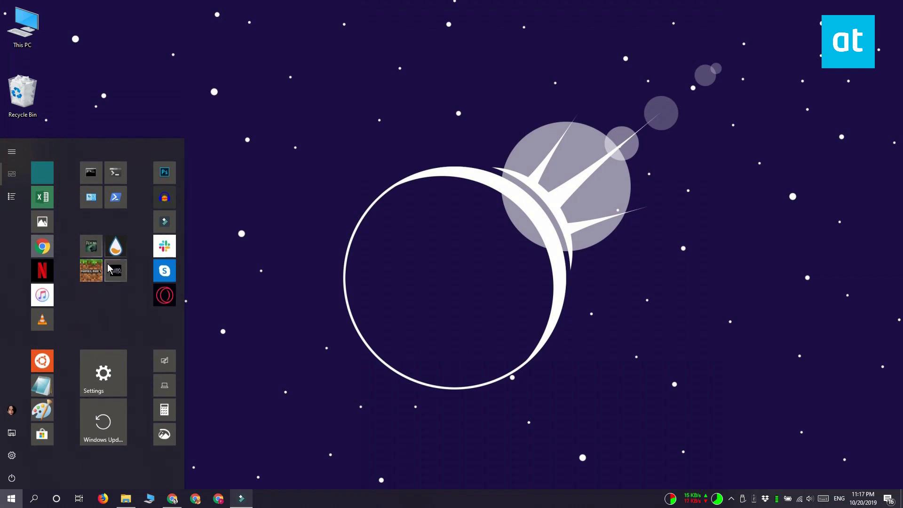
left_click(113, 250)
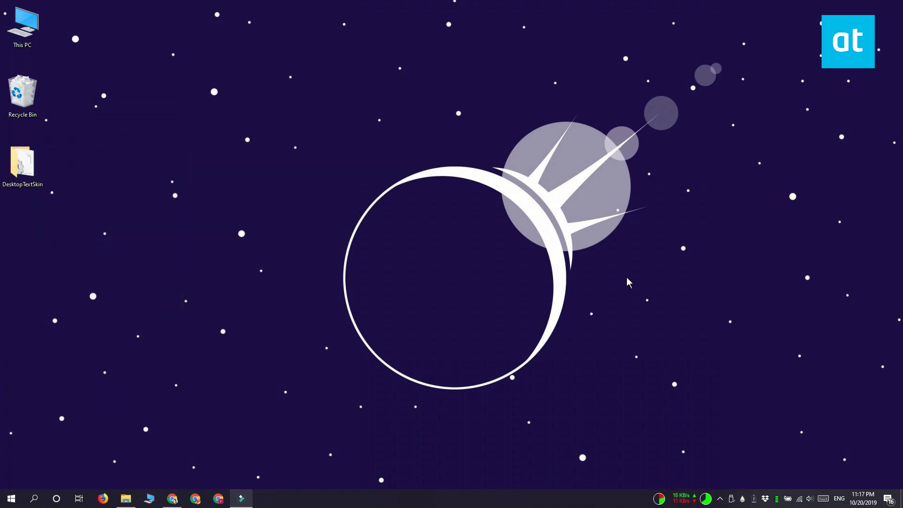
left_click(743, 499)
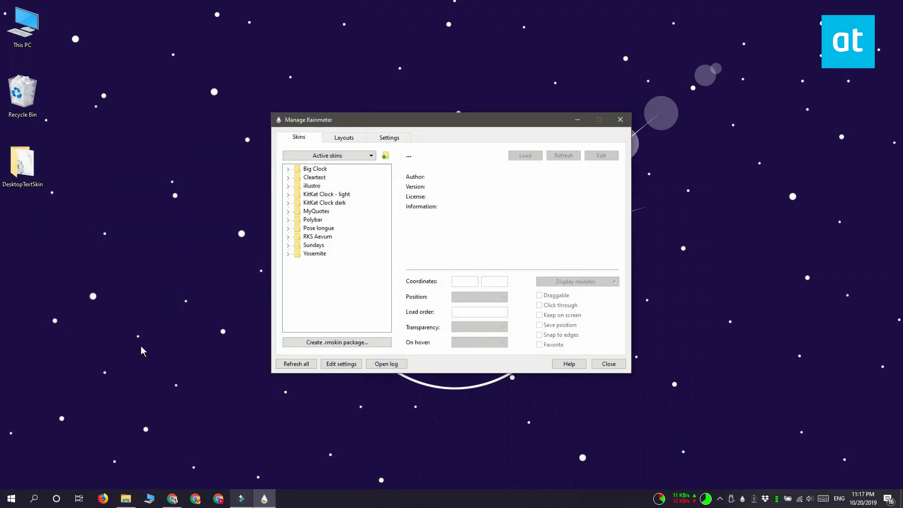
left_click(347, 346)
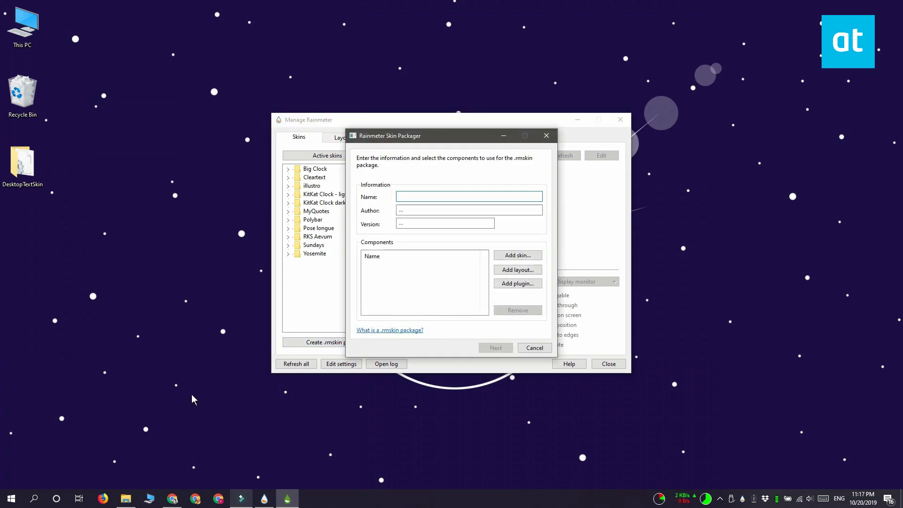
type("DesktopTextSkin")
Step: Enter DesktopTextSkin as the package name and fill in the author field
left_click(420, 209)
type("Fatima Wahab")
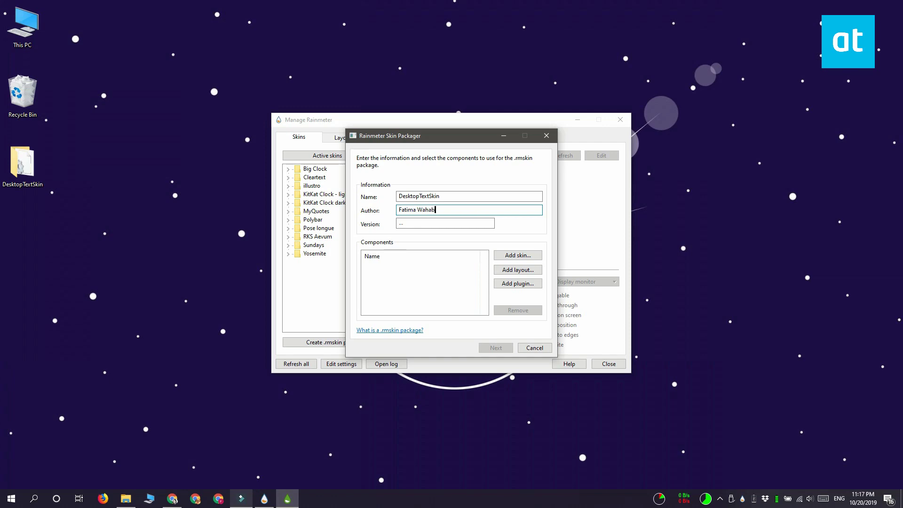
left_click(417, 224)
type("1")
Step: Set version 1 and add the Desktop\DesktopTextSkin custom folder as the package's skin
left_click(520, 258)
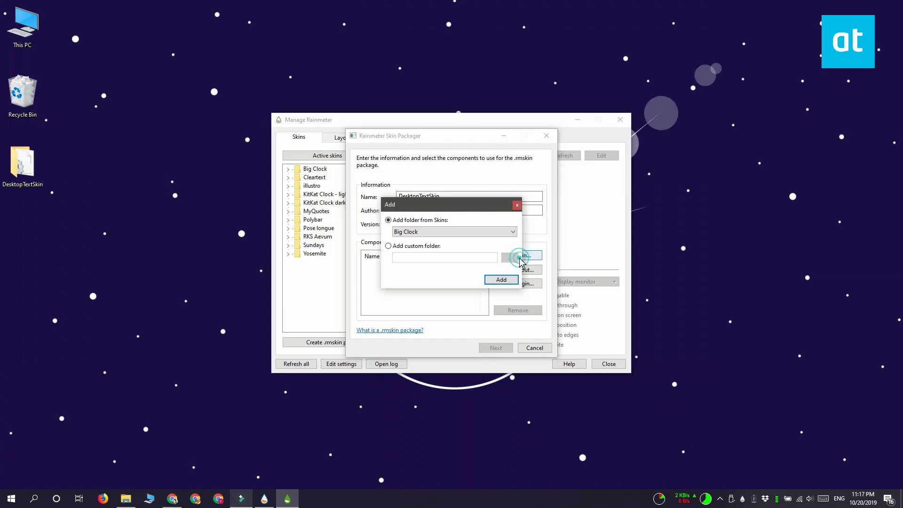
left_click(389, 246)
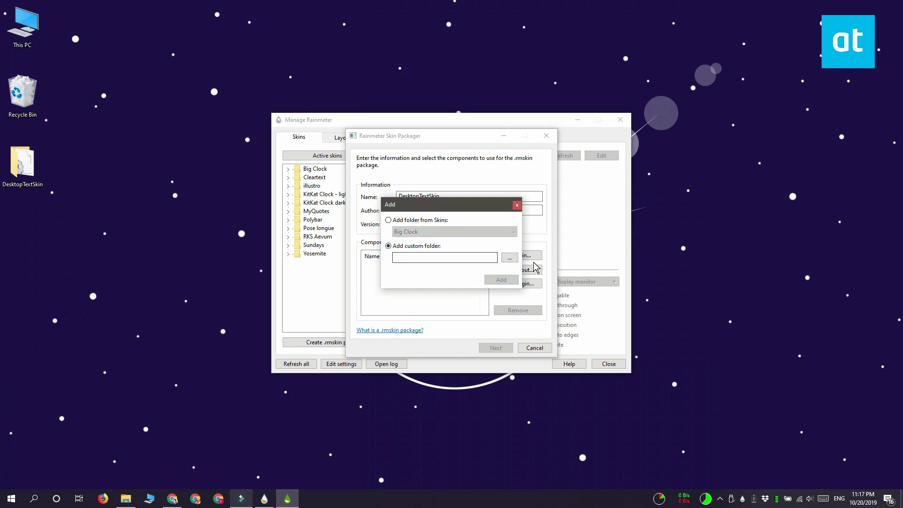
left_click(510, 261)
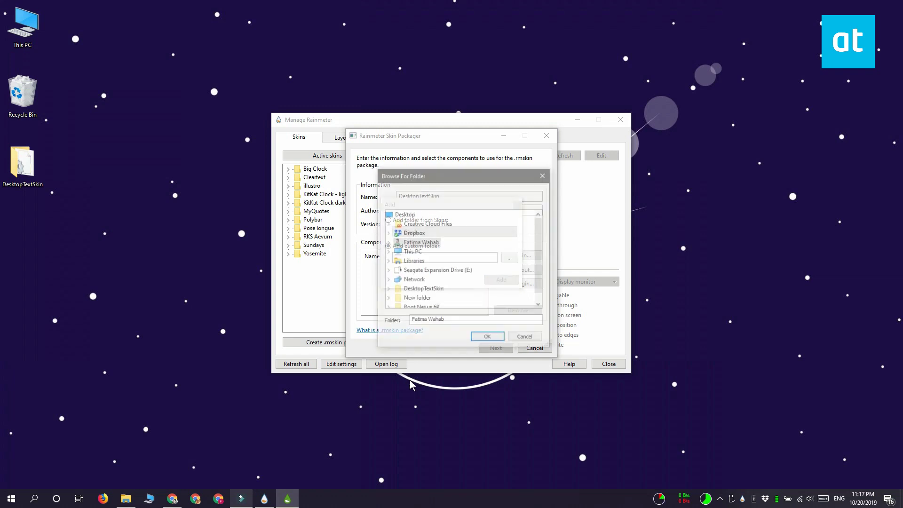
left_click(427, 289)
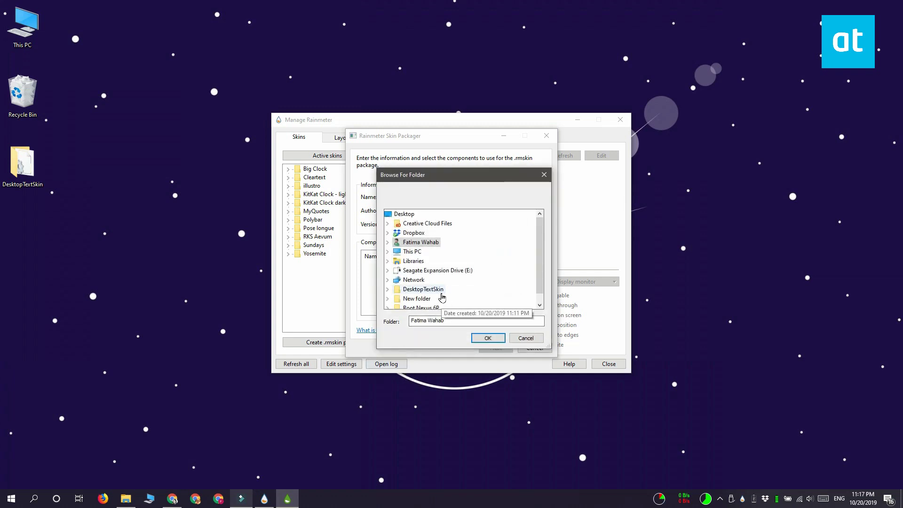
left_click(494, 339)
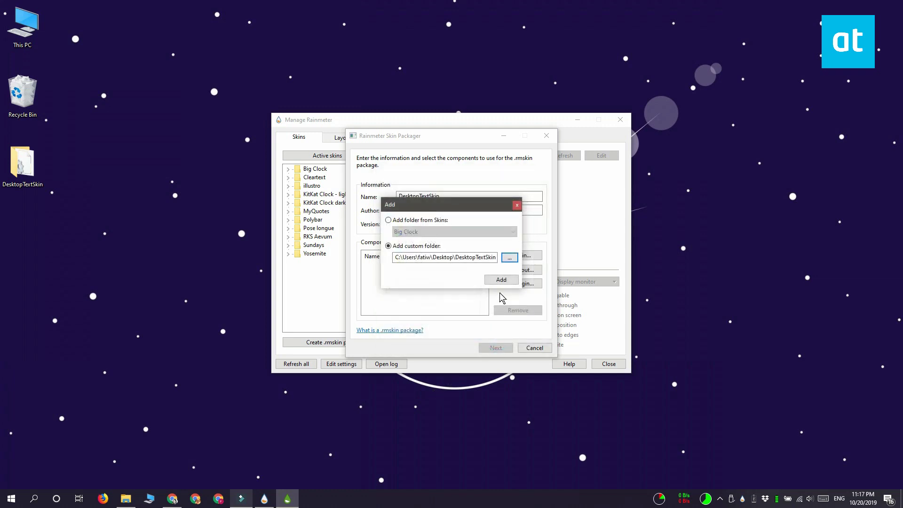
left_click(501, 280)
Step: Build DesktopTextSkin_1.rmskin on the desktop and dismiss the success message
left_click(495, 348)
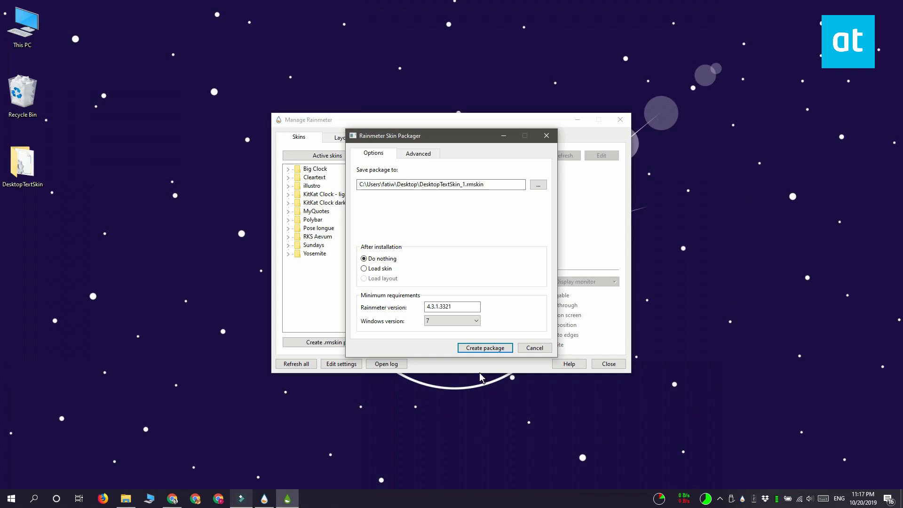
left_click(476, 351)
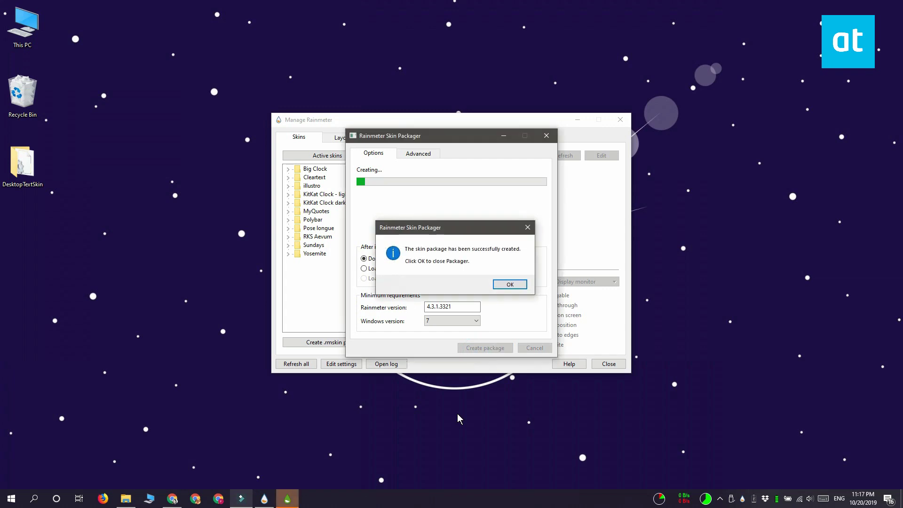
left_click(520, 287)
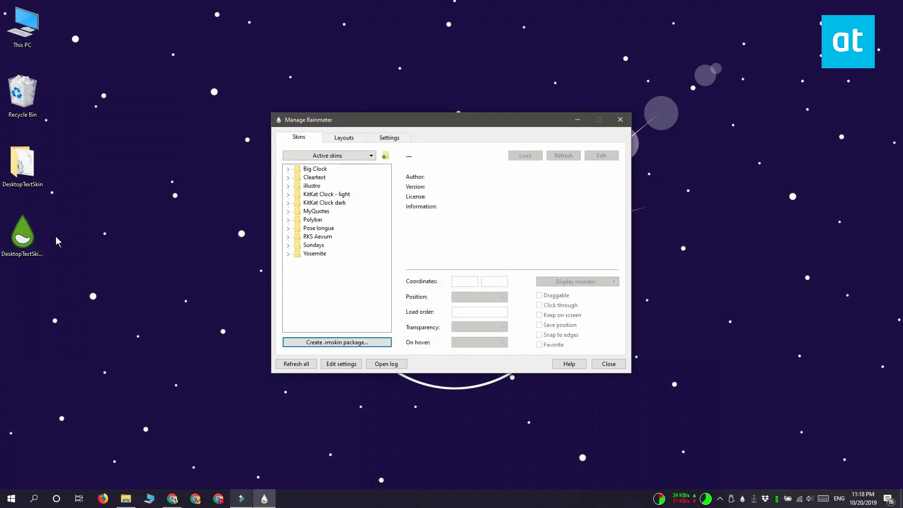
Step: Open DesktopTextSkin_1.rmskin from the desktop and install DesktopTextSkin in the Skin Installer
double_click(19, 240)
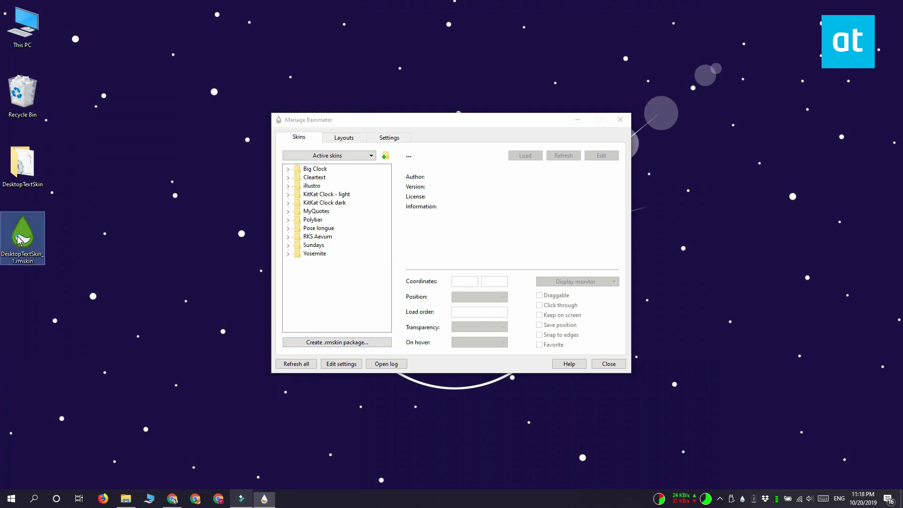
left_click(480, 323)
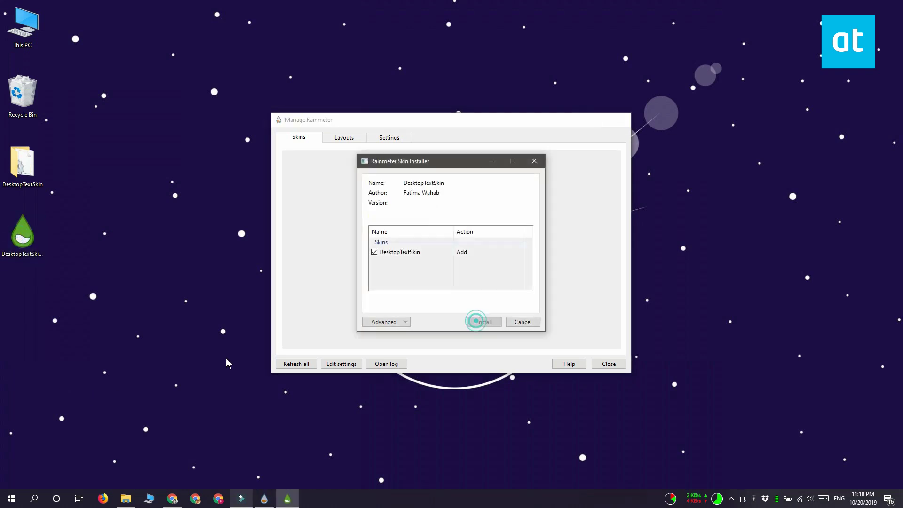